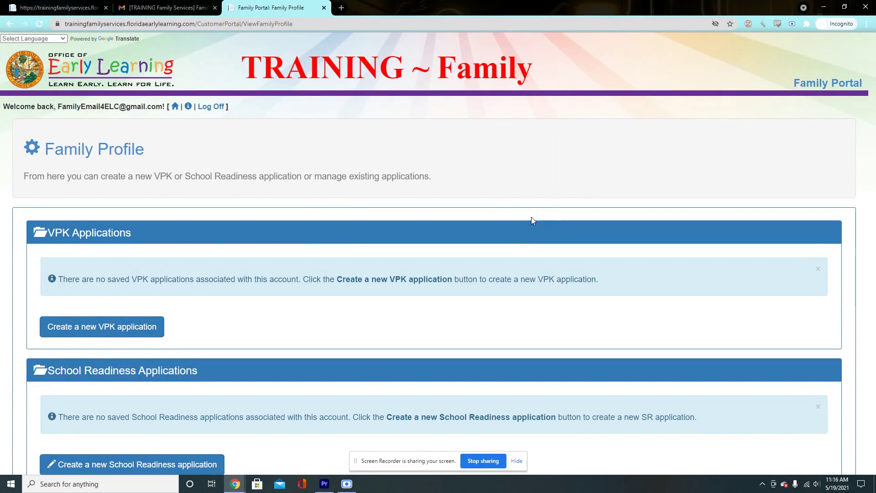
pyautogui.scroll(-2, 531, 217)
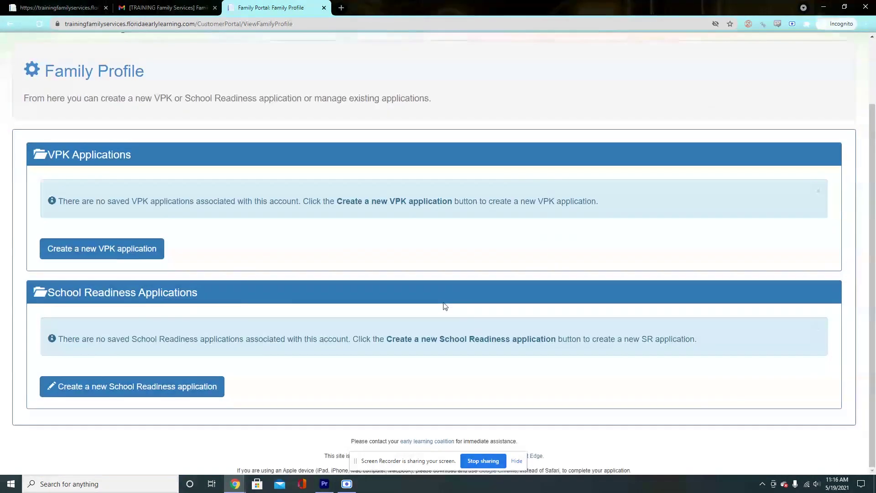
# Prequalify as a 2-person household with income below limit and a single parent working 20+ hours, then begin the application.
pyautogui.click(110, 387)
pyautogui.click(104, 171)
pyautogui.click(135, 213)
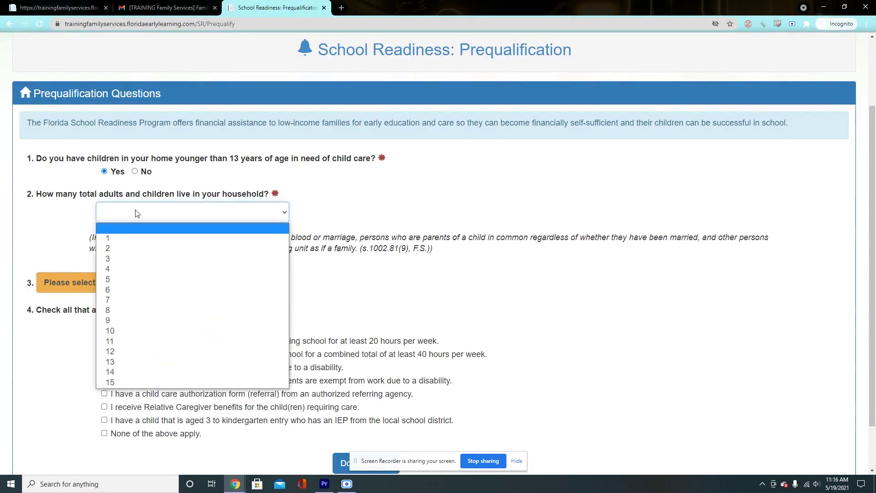
pyautogui.click(137, 248)
pyautogui.scroll(-1, 137, 248)
pyautogui.click(376, 215)
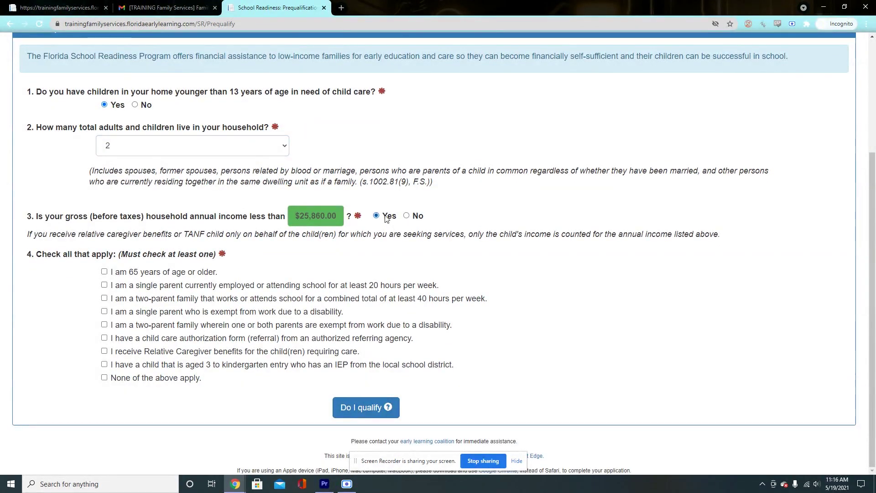
pyautogui.click(211, 286)
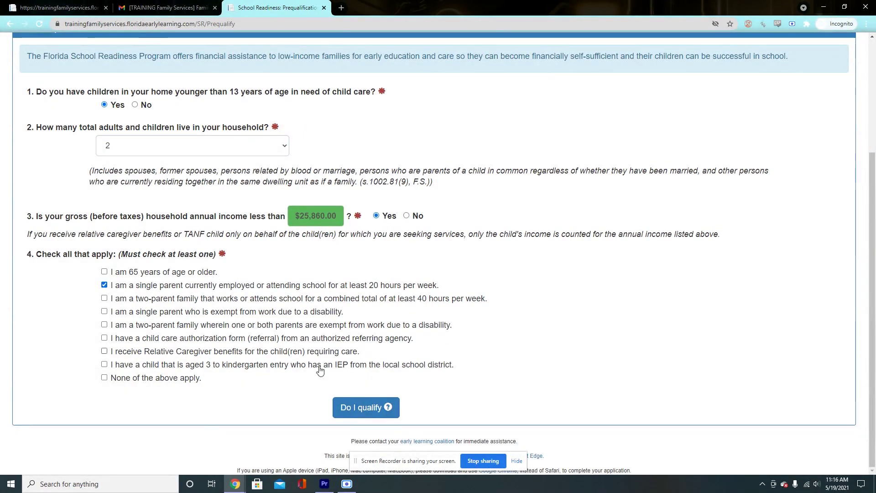
pyautogui.click(364, 408)
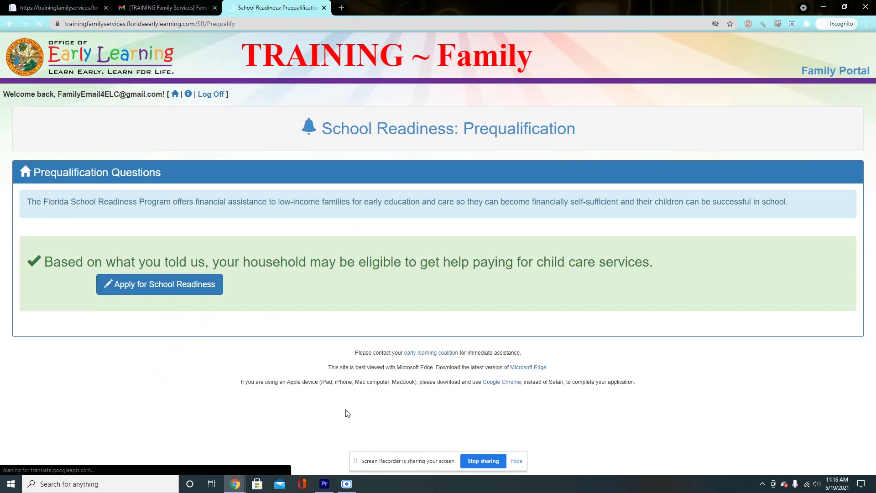
pyautogui.click(189, 304)
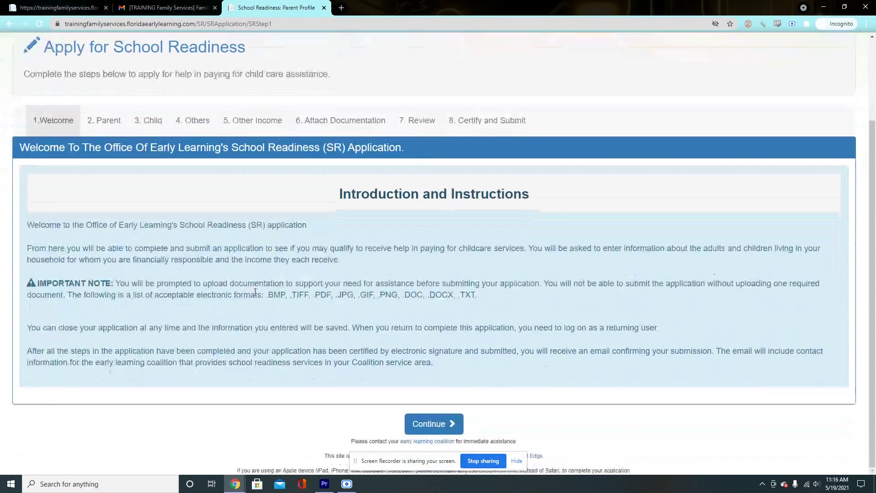
pyautogui.click(442, 425)
pyautogui.scroll(-2, 342, 274)
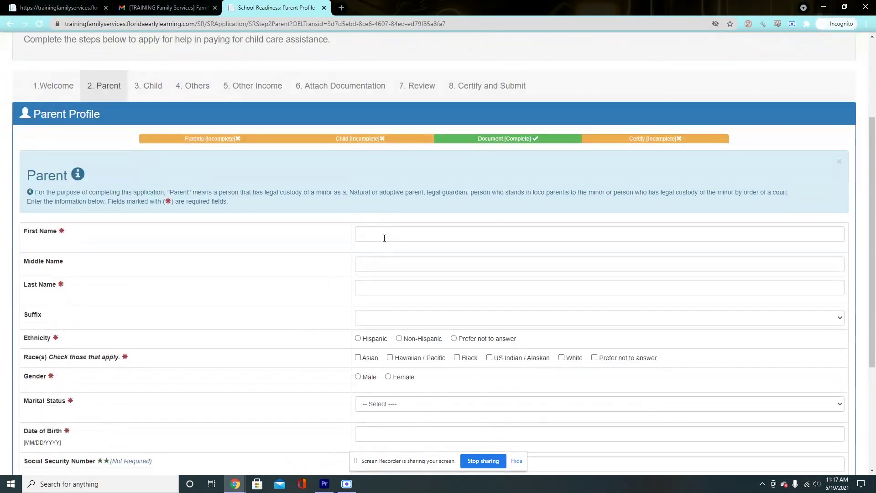
# Save the parent profile: Parent Name, prefer-not-to-answer ethnicity and race, Female, Single, born 02/24/1991.
pyautogui.click(362, 237)
pyautogui.write('Pa')
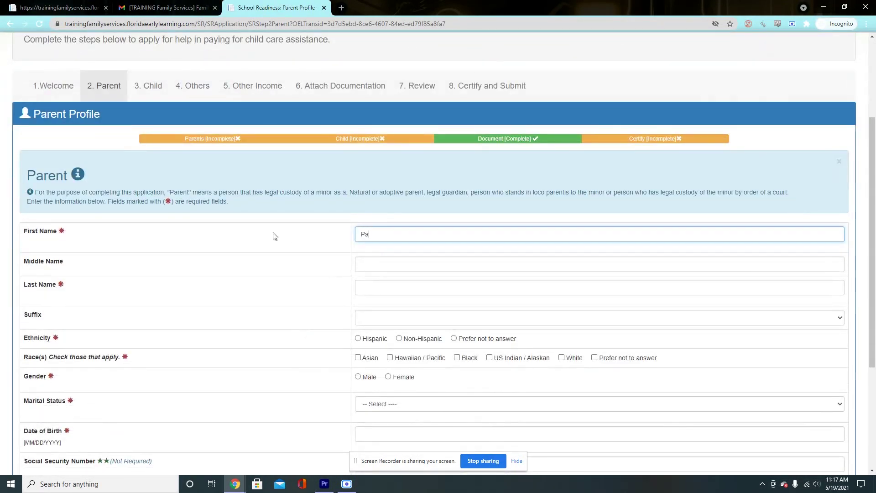
pyautogui.write('rent')
pyautogui.press('Tab')
pyautogui.write('Na')
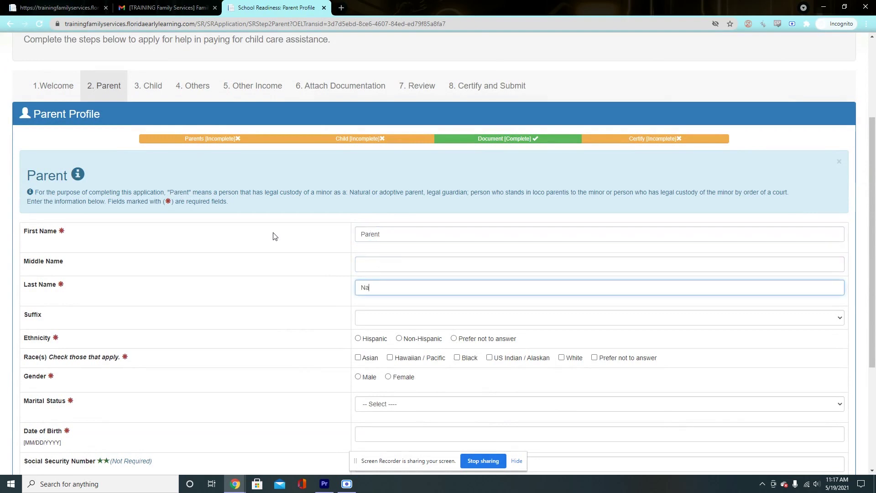
pyautogui.scroll(-2, 273, 205)
pyautogui.scroll(-2, 458, 111)
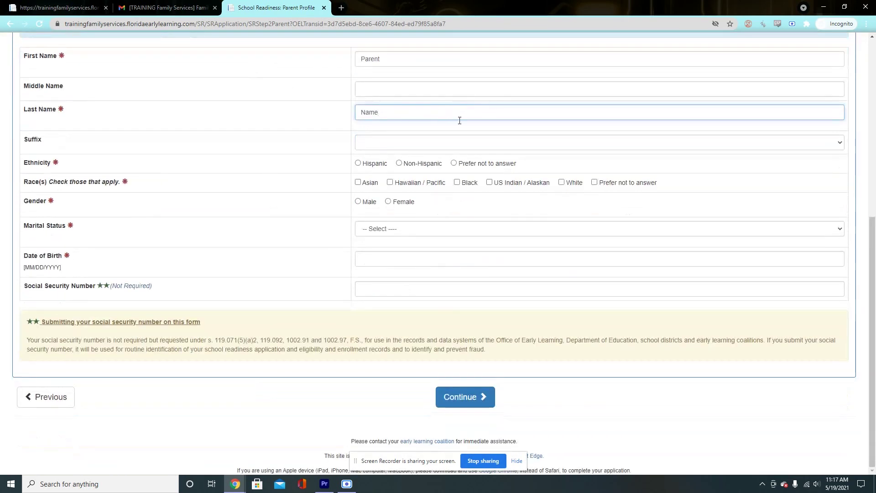
pyautogui.click(454, 162)
pyautogui.click(616, 185)
pyautogui.click(390, 204)
pyautogui.click(406, 229)
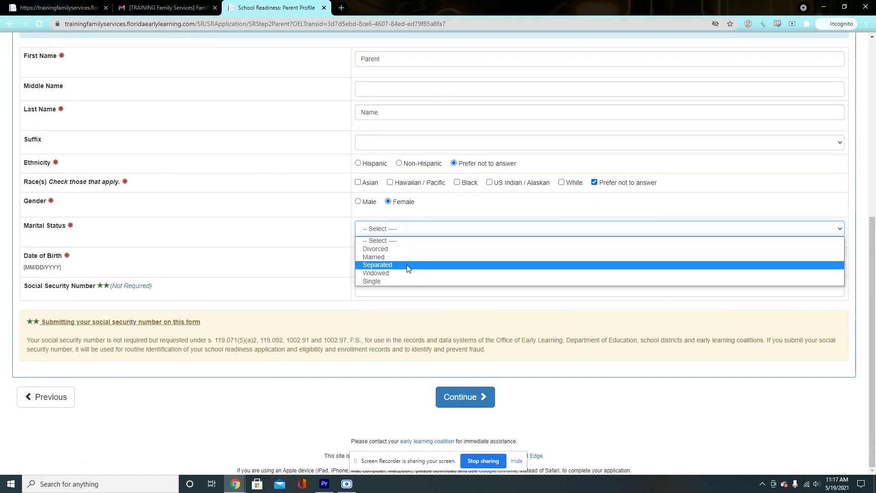
pyautogui.click(404, 281)
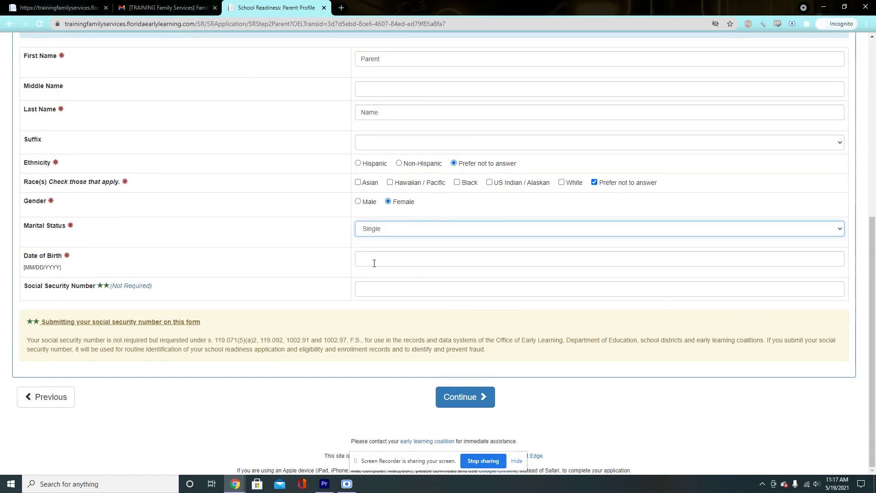
pyautogui.click(358, 259)
pyautogui.write('2/24/')
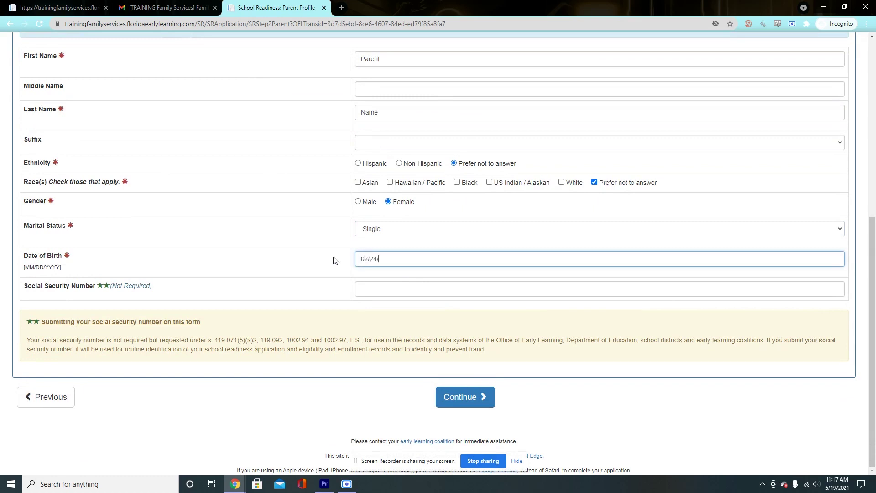
pyautogui.write('1991')
pyautogui.click(460, 404)
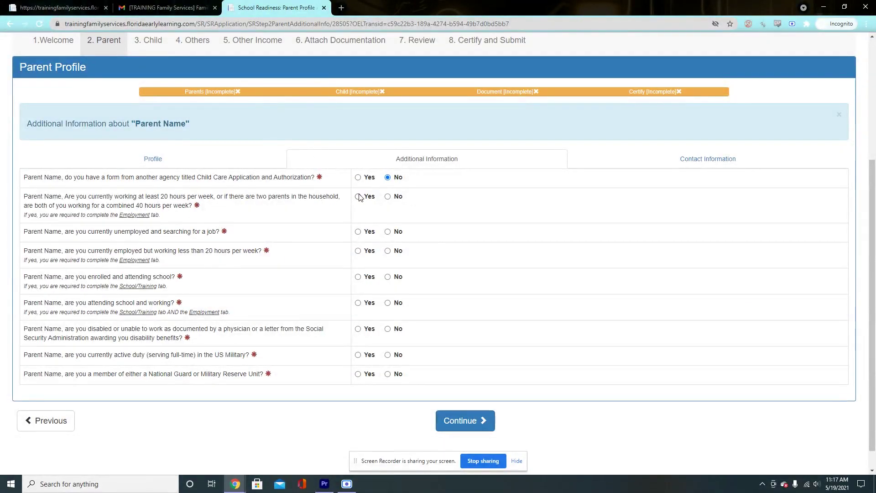
# Answer Yes to working 20+ hours weekly and No to unemployment, school, military and National Guard, then continue.
pyautogui.click(358, 197)
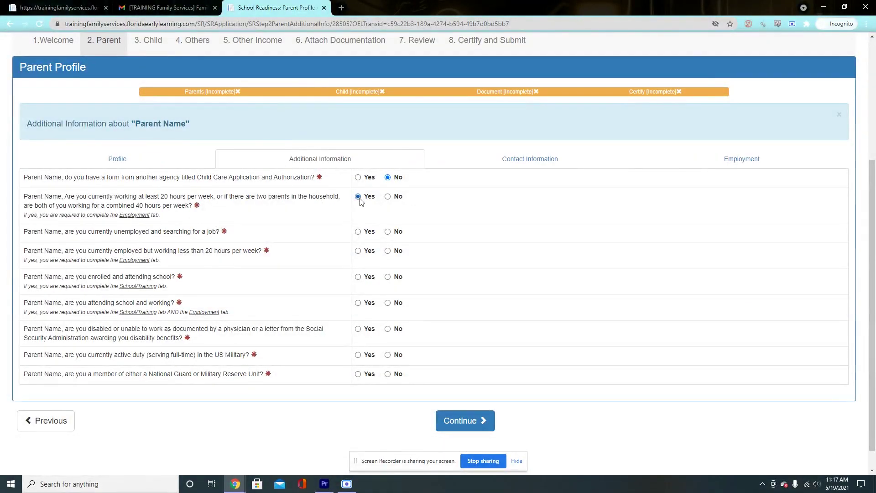
pyautogui.click(388, 232)
pyautogui.click(388, 303)
pyautogui.click(387, 356)
pyautogui.click(387, 373)
pyautogui.click(461, 420)
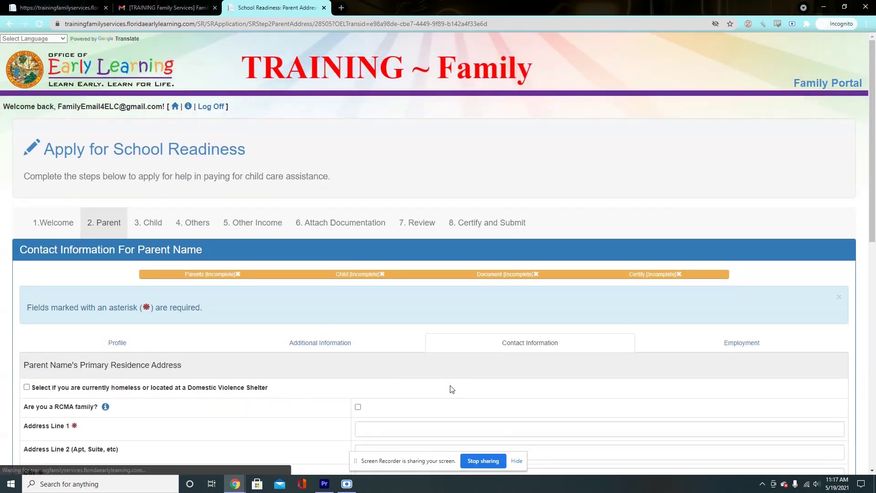
pyautogui.scroll(-2, 388, 210)
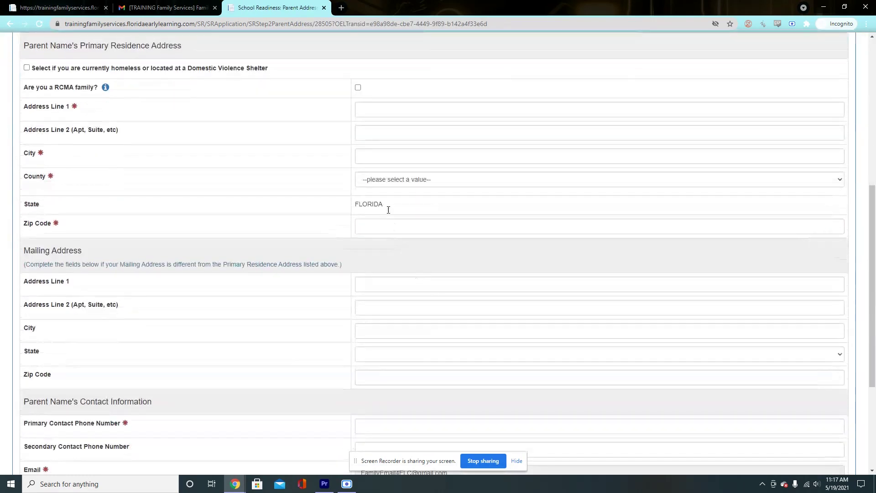
# Enter the home street address, city Tampa, Hillsborough county and zip code.
pyautogui.click(369, 108)
pyautogui.write('123 Home St')
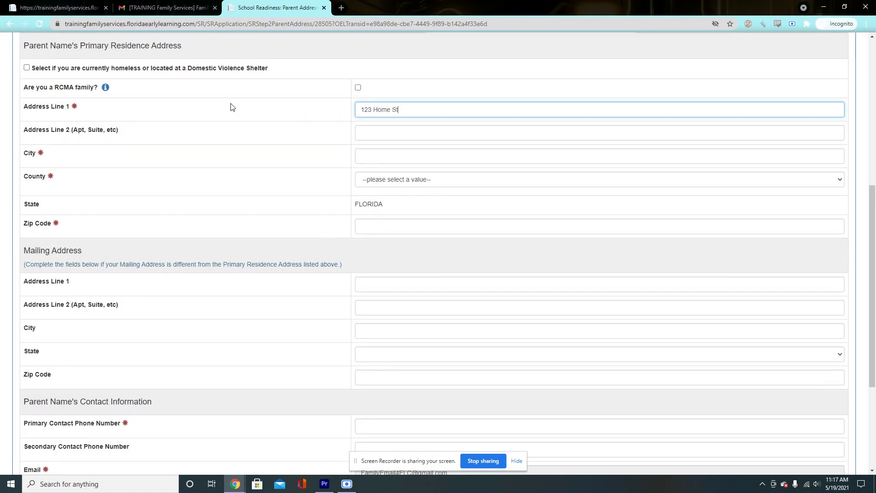
pyautogui.click(362, 156)
pyautogui.write('Tampa')
pyautogui.click(440, 179)
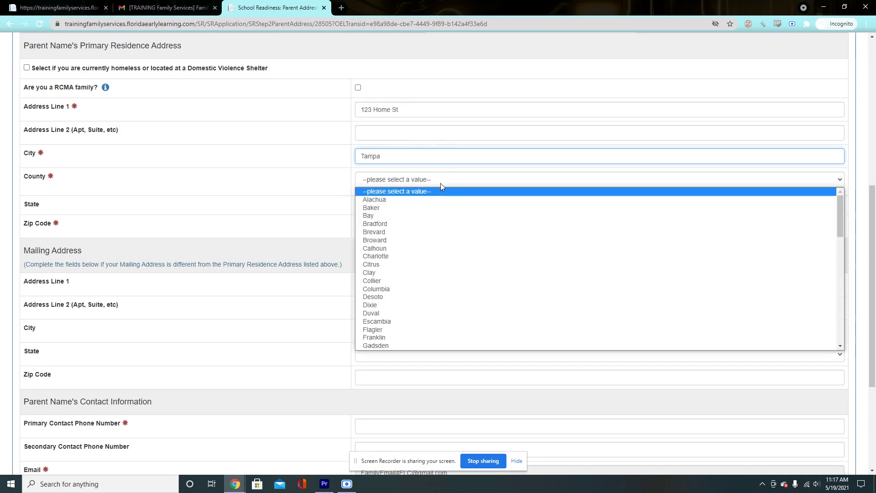
pyautogui.scroll(-3, 442, 228)
pyautogui.scroll(-2, 442, 265)
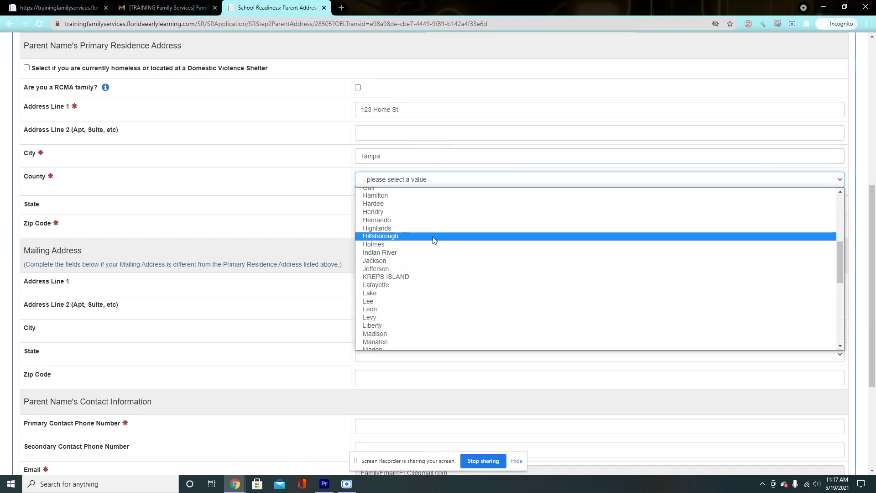
pyautogui.click(433, 236)
pyautogui.click(362, 231)
pyautogui.write('33603')
pyautogui.scroll(-3, 256, 235)
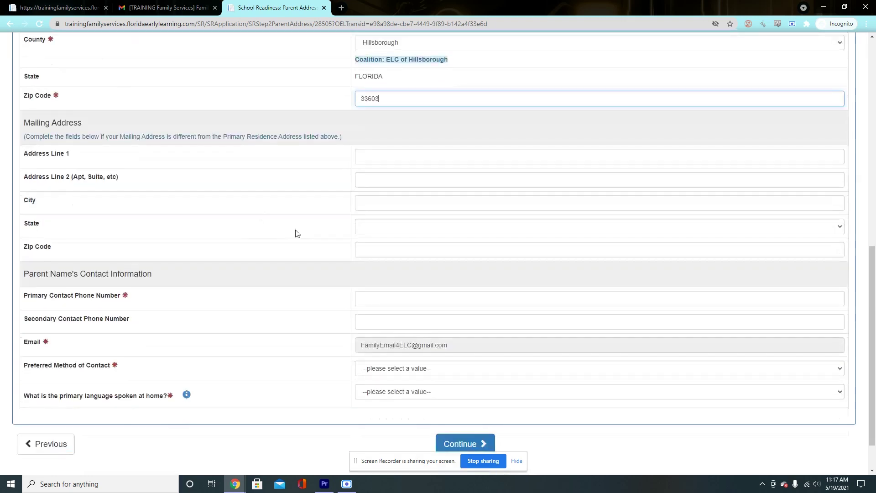
pyautogui.click(362, 250)
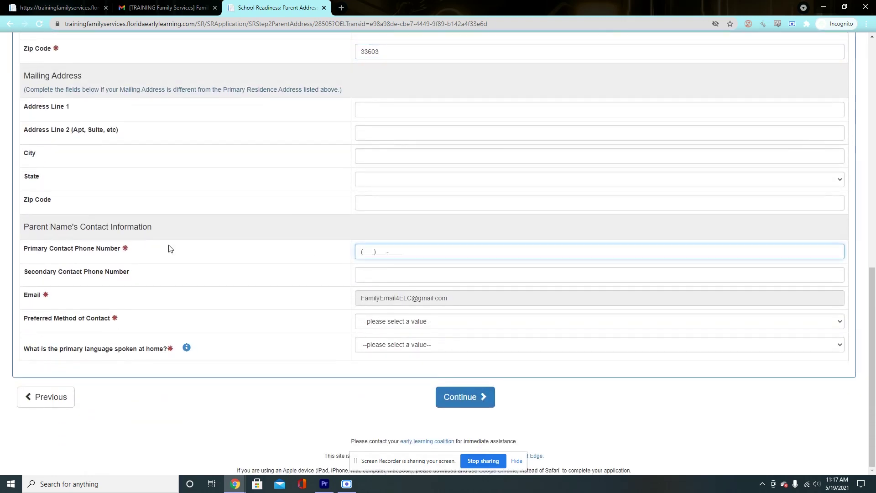
pyautogui.write('555)123-1234')
pyautogui.click(457, 322)
pyautogui.click(441, 342)
pyautogui.click(439, 346)
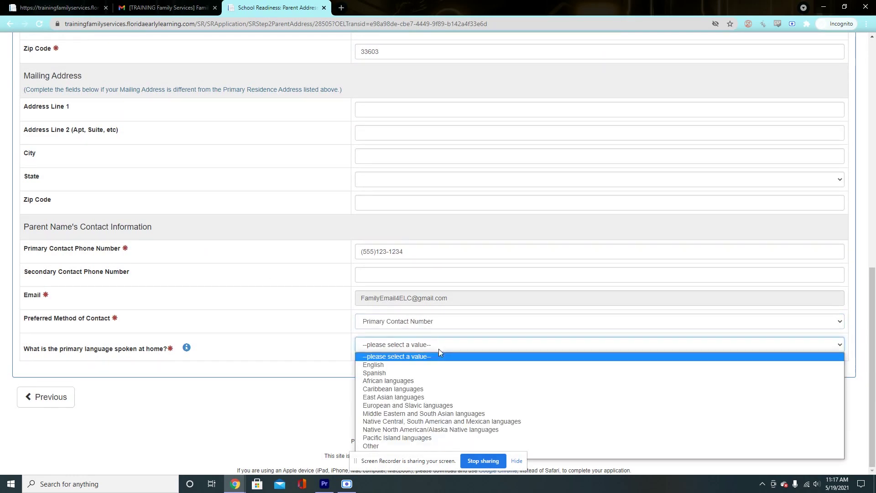
pyautogui.click(431, 365)
pyautogui.click(449, 397)
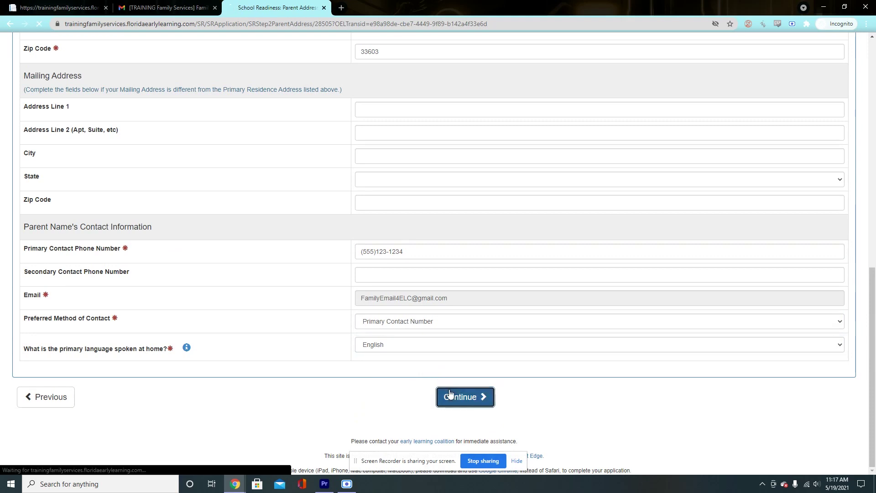
pyautogui.scroll(-1, 449, 394)
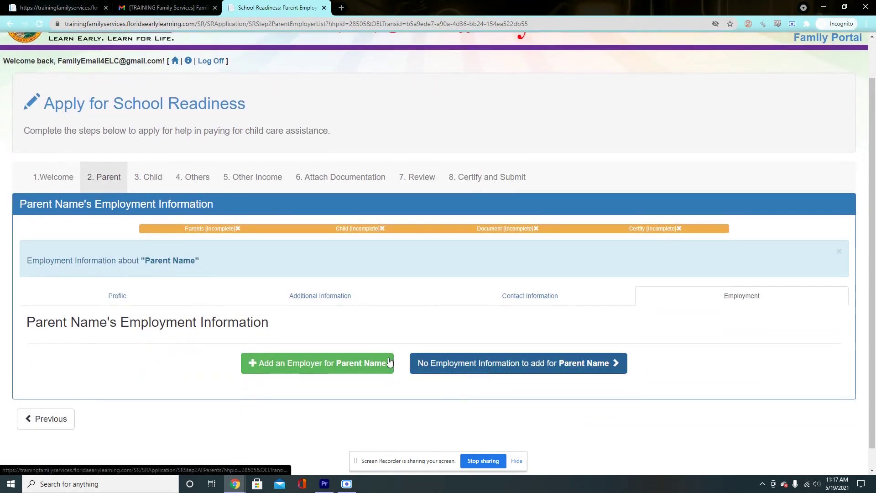
# Add employer Job Name with its phone number and Weekly pay frequency.
pyautogui.click(273, 375)
pyautogui.scroll(-2, 407, 170)
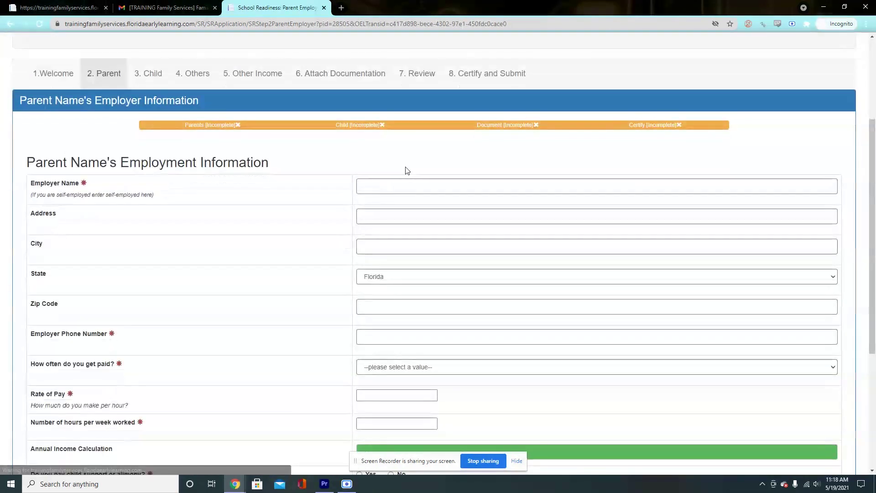
pyautogui.click(408, 182)
pyautogui.write('Job Name')
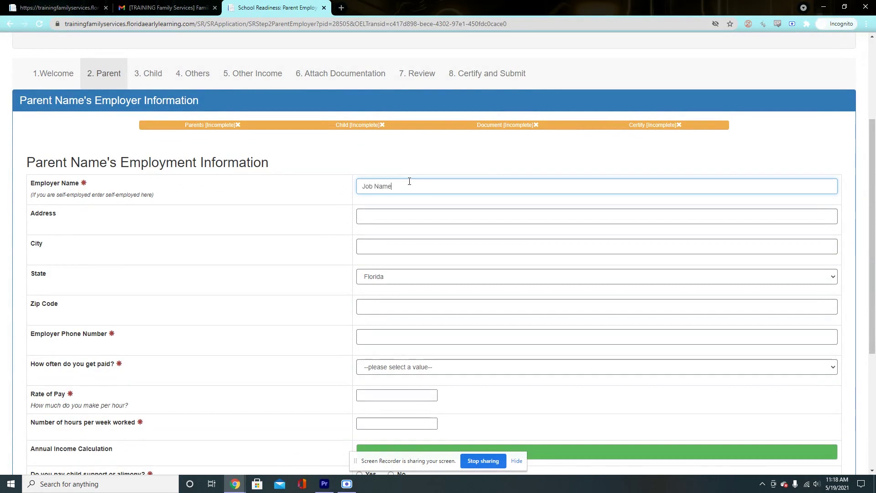
pyautogui.scroll(-1, 438, 267)
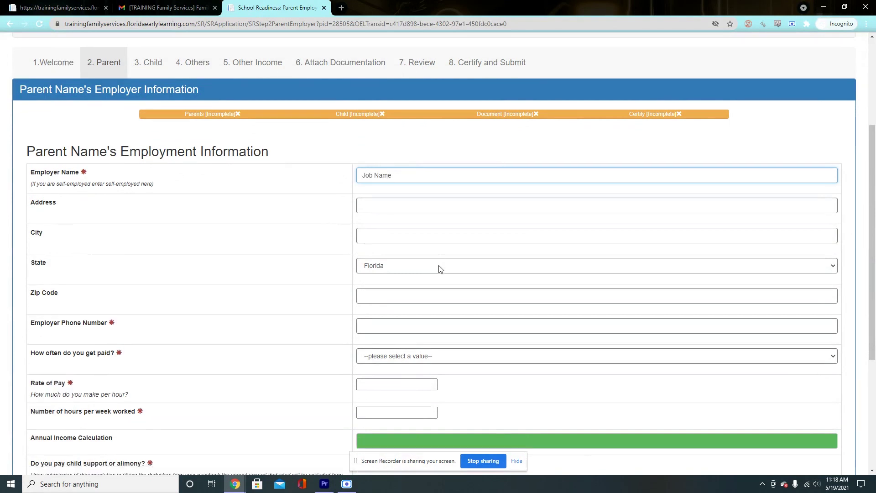
pyautogui.scroll(-3, 438, 268)
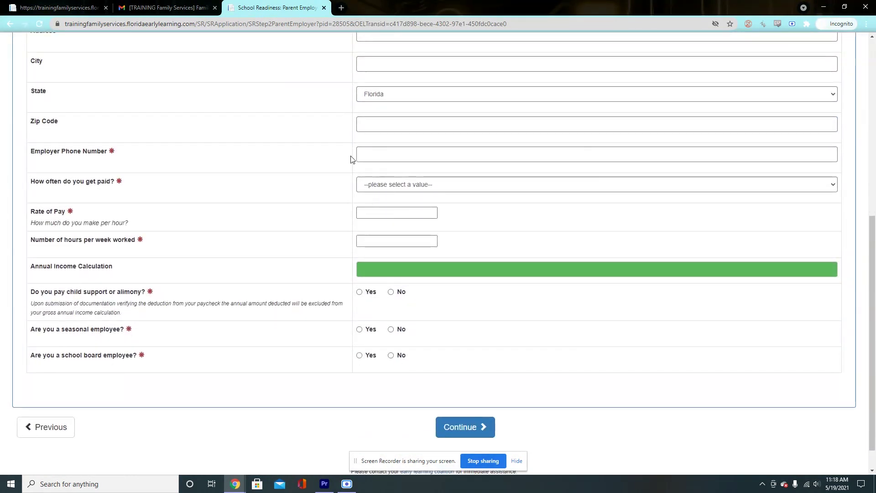
pyautogui.click(357, 155)
pyautogui.write('555)')
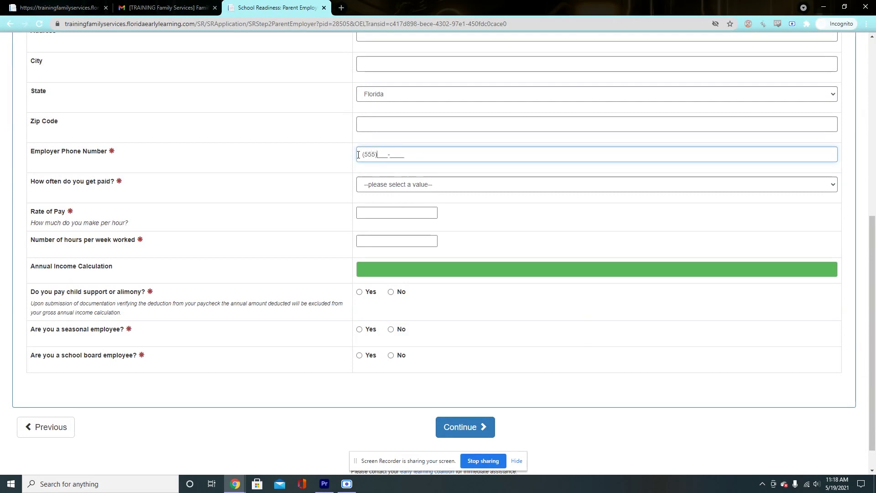
pyautogui.write('132-43')
pyautogui.write('24')
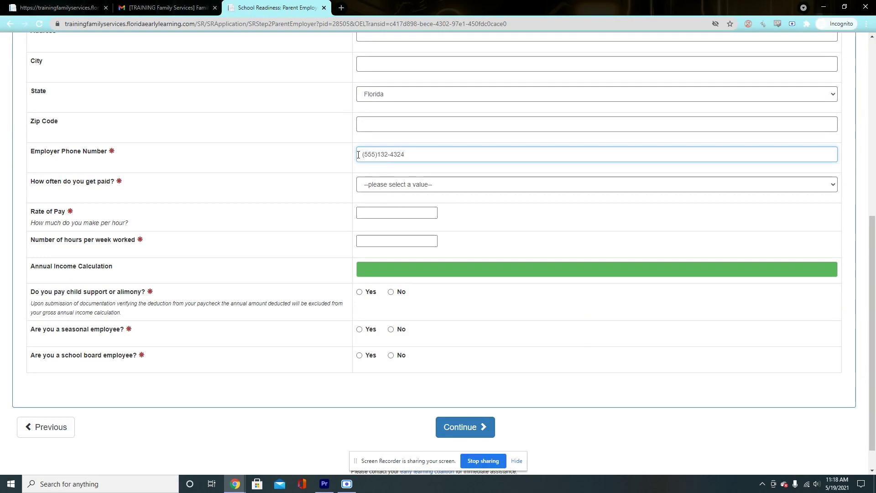
pyautogui.click(430, 185)
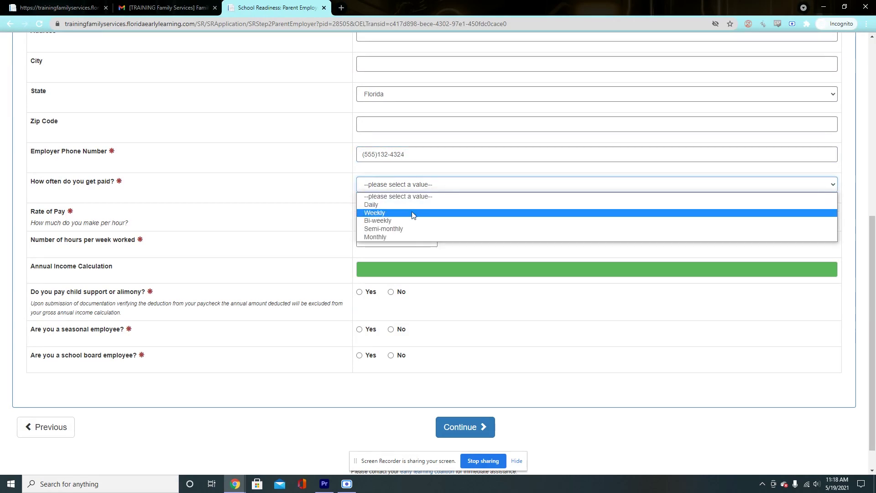
pyautogui.click(412, 214)
# Set $10 hourly rate, 40 hours per week, No to child support, seasonal and school board, and save the employer.
pyautogui.click(369, 211)
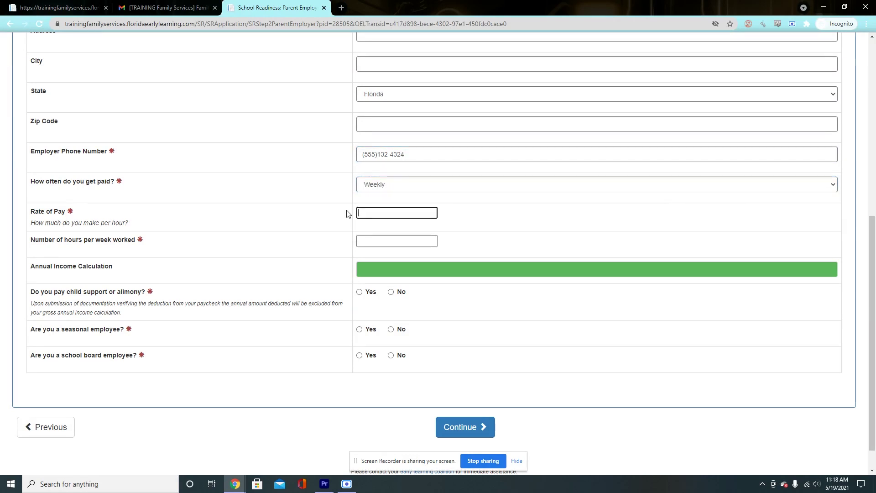
pyautogui.write('10')
pyautogui.click(360, 244)
pyautogui.write('40')
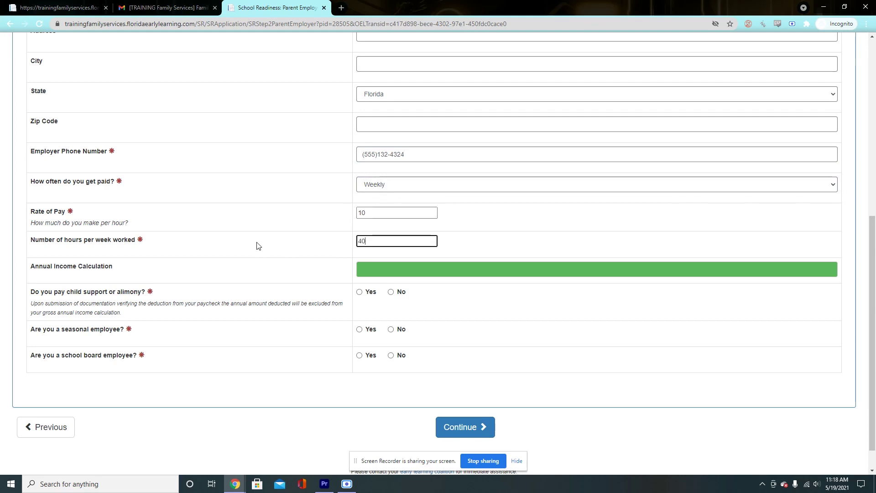
pyautogui.scroll(-1, 263, 245)
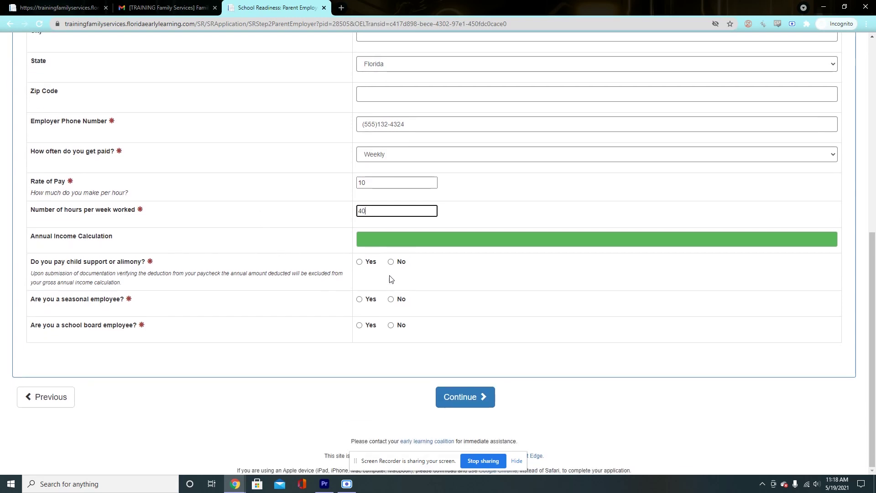
pyautogui.click(392, 261)
pyautogui.click(391, 262)
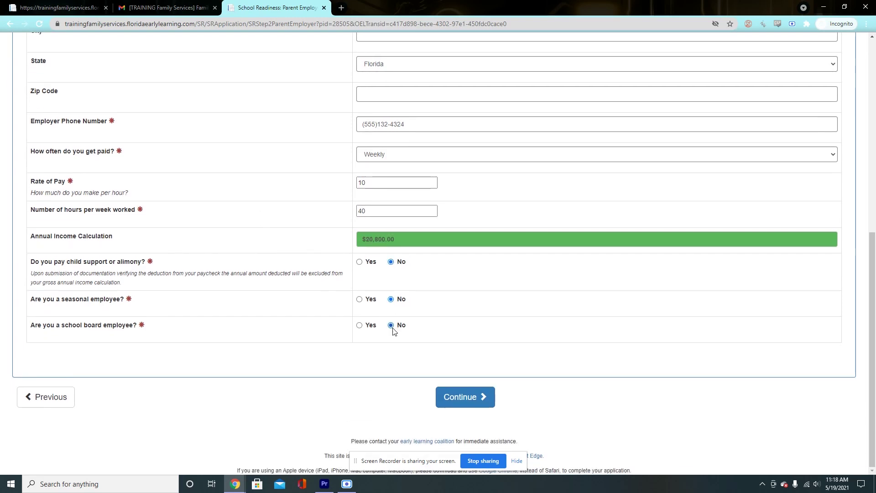
pyautogui.click(446, 403)
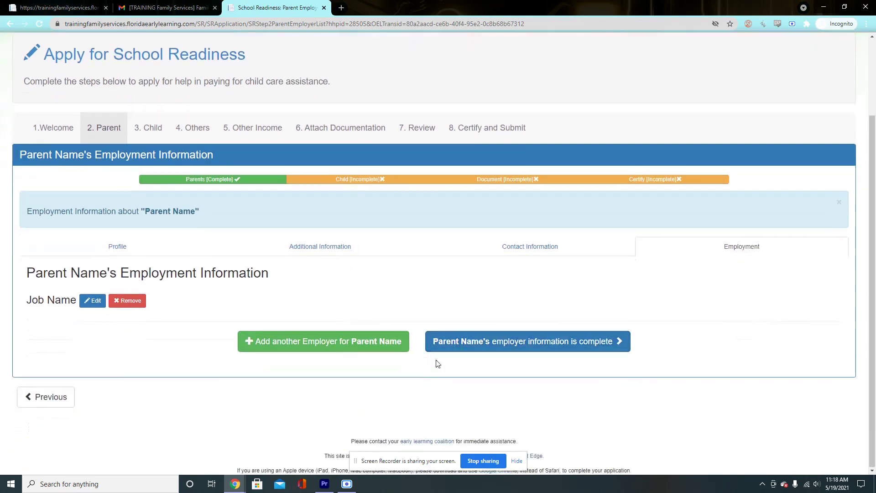
# Confirm the employer list is complete with no more parents, and enter the child's name Child Name.
pyautogui.click(447, 341)
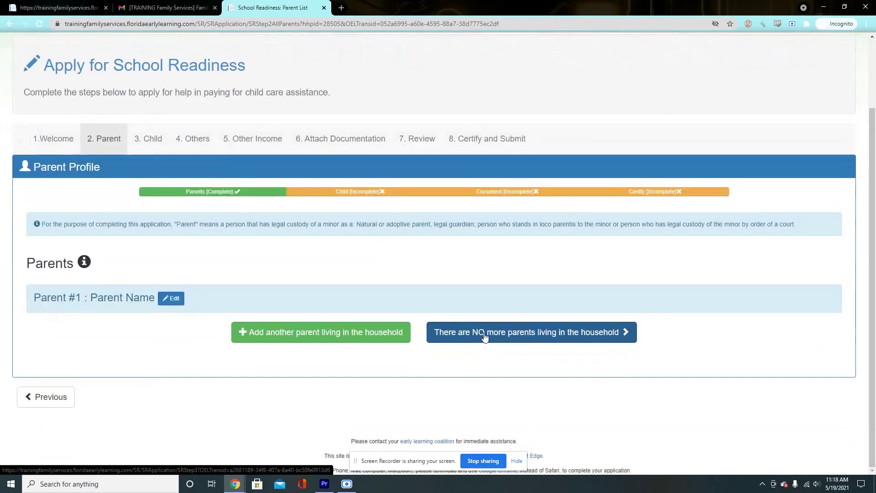
pyautogui.click(484, 336)
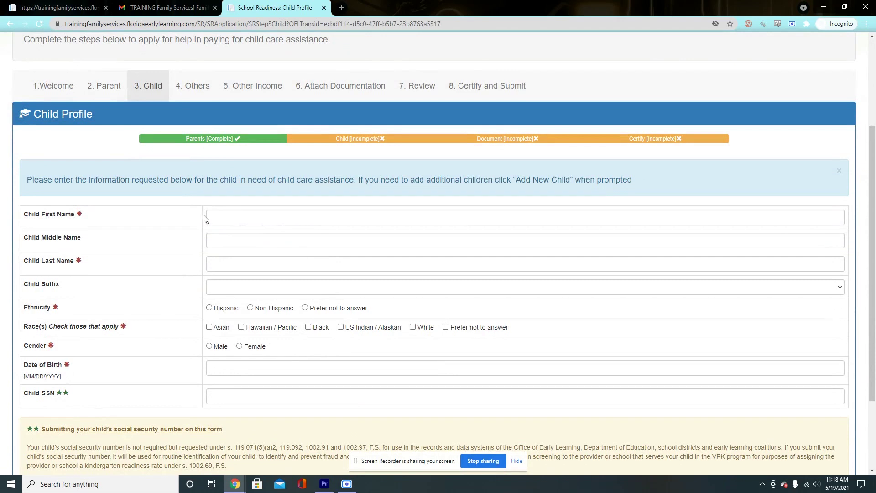
pyautogui.click(208, 217)
pyautogui.write('Child')
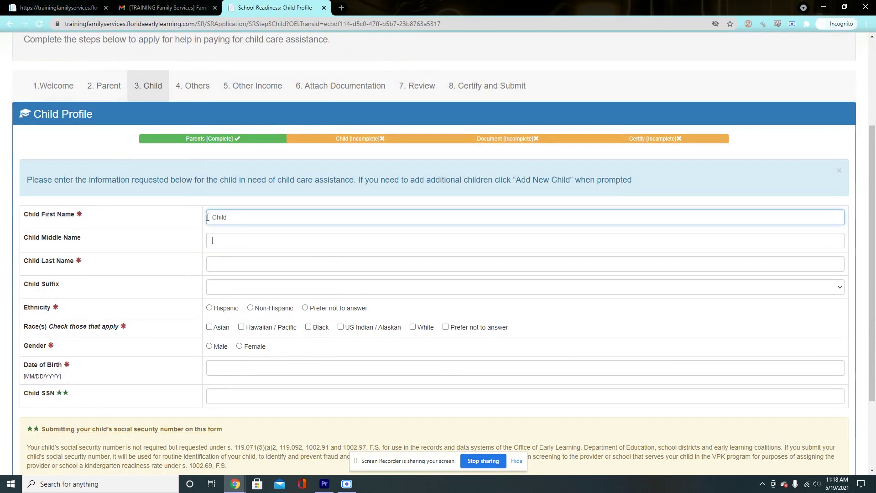
pyautogui.press('Tab')
pyautogui.write('N')
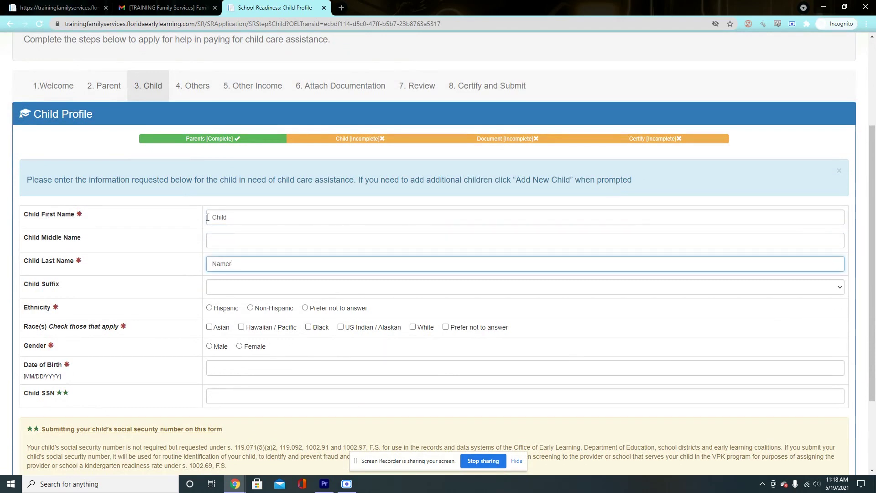
pyautogui.scroll(-2, 208, 216)
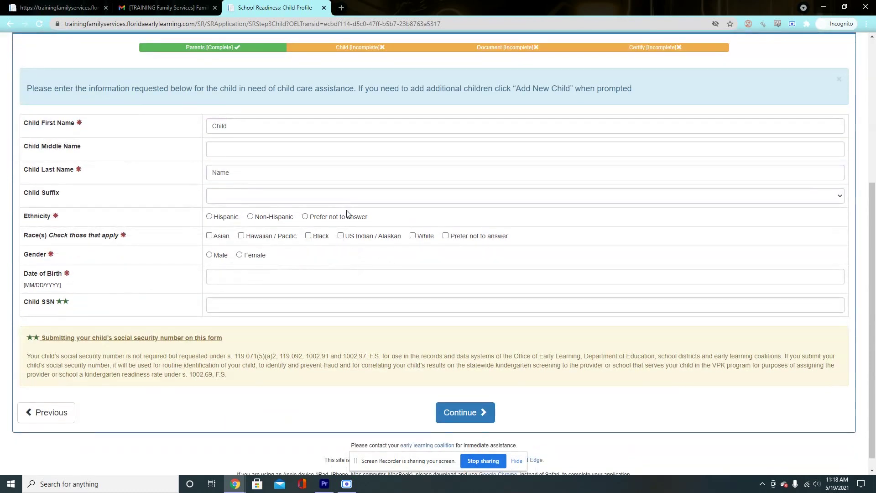
pyautogui.click(304, 216)
pyautogui.click(446, 235)
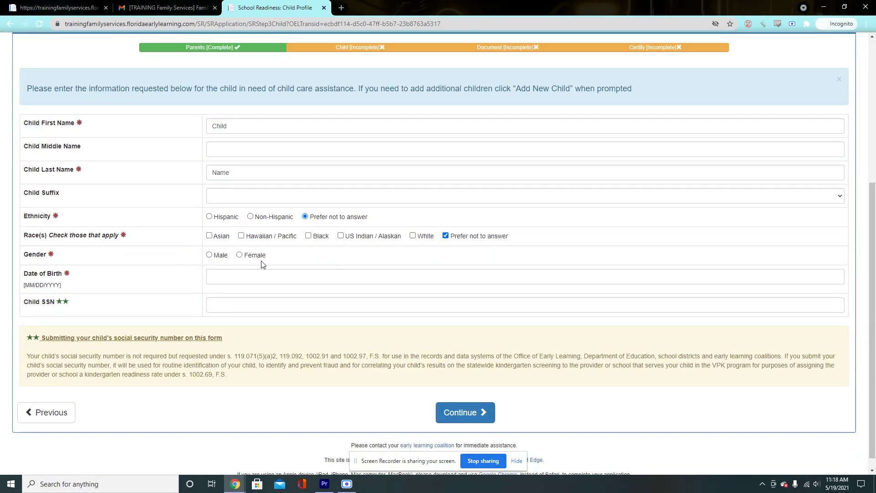
pyautogui.click(239, 255)
pyautogui.click(207, 275)
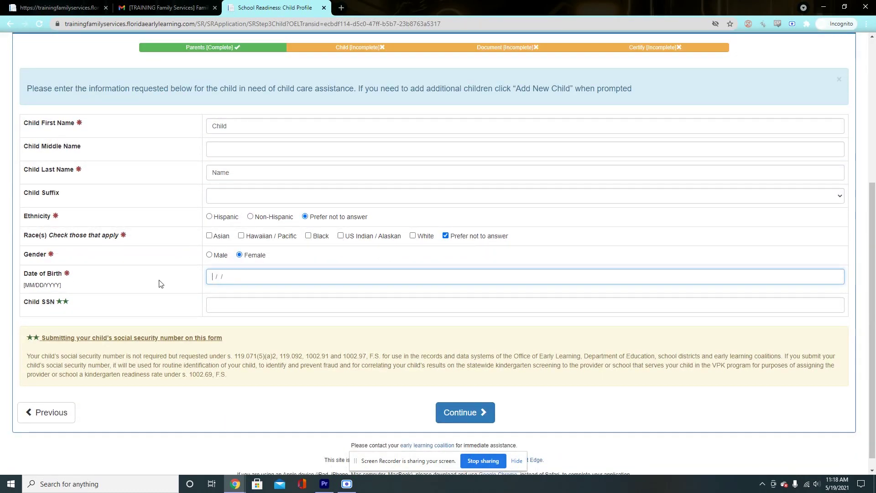
pyautogui.write('03/')
pyautogui.write('01/2016')
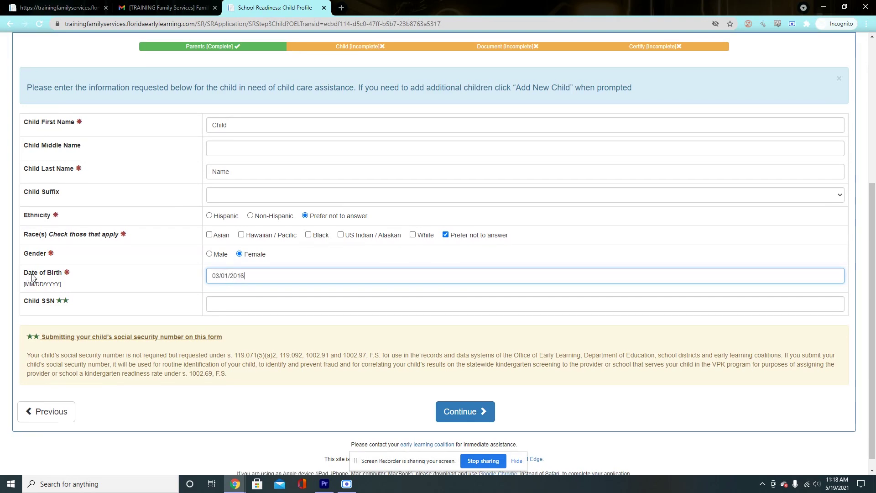
pyautogui.scroll(-1, 499, 372)
pyautogui.click(485, 400)
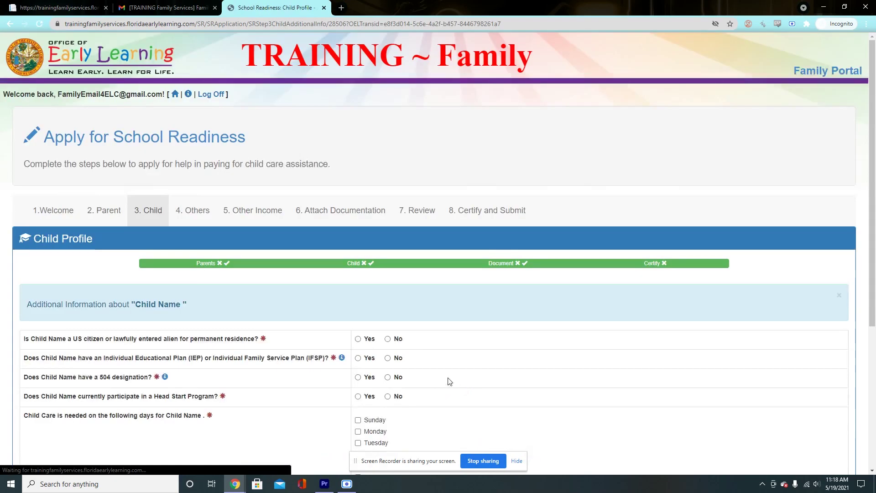
pyautogui.scroll(-3, 422, 361)
pyautogui.scroll(-2, 398, 270)
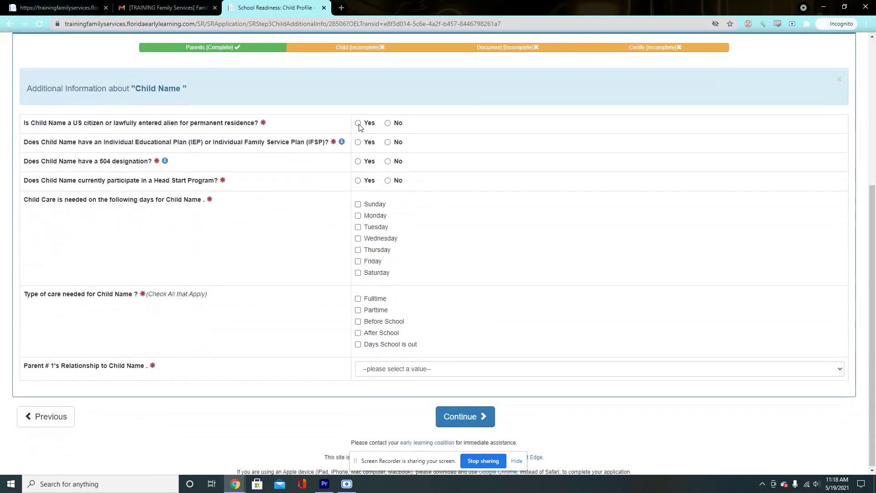
# Answer No to 504 designation and Head Start, and request Monday–Friday full-time care.
pyautogui.click(387, 143)
pyautogui.click(387, 162)
pyautogui.click(357, 215)
pyautogui.click(358, 249)
pyautogui.click(358, 261)
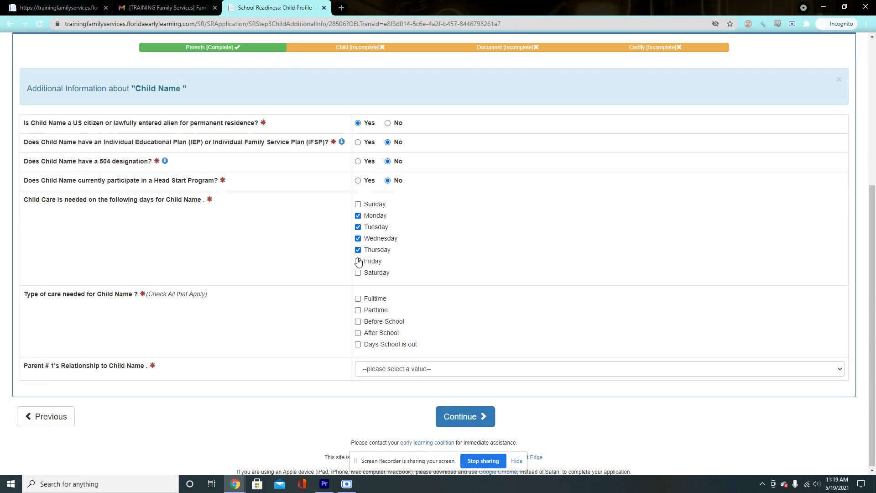
pyautogui.click(358, 298)
# Set the relationship to Parent/Step Parent and submit the child's additional information.
pyautogui.click(400, 369)
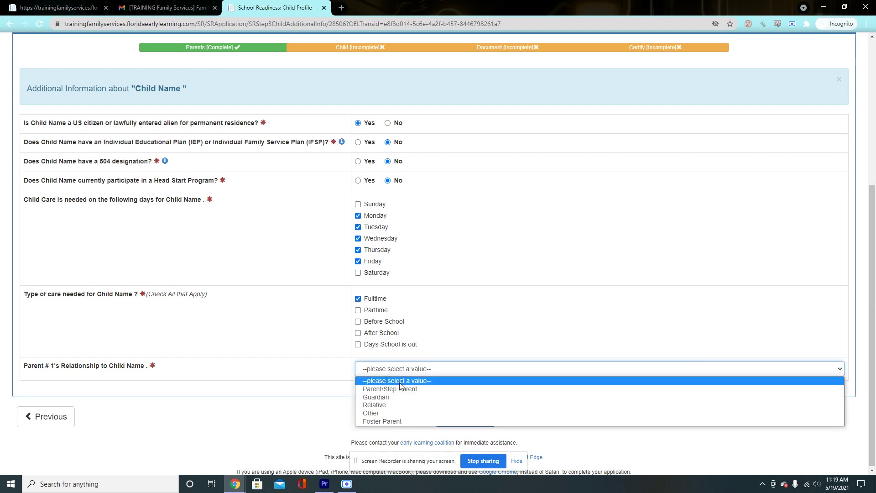
pyautogui.click(401, 388)
pyautogui.click(399, 367)
pyautogui.click(400, 388)
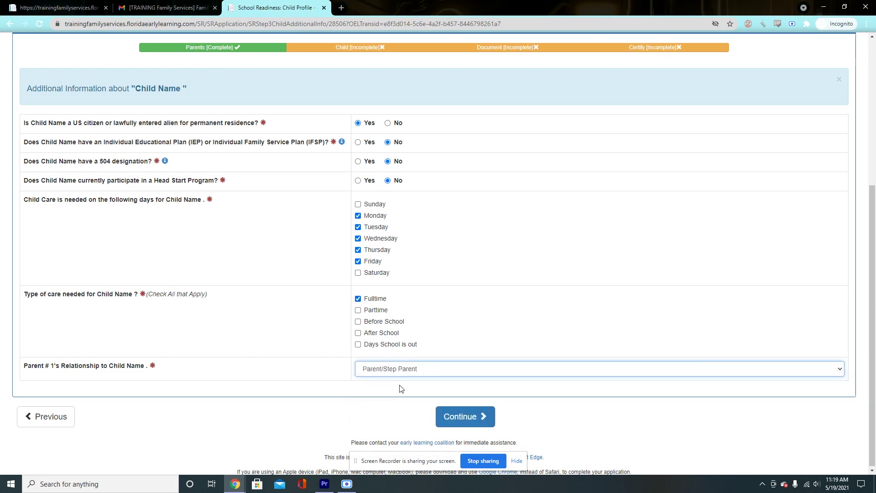
pyautogui.click(447, 423)
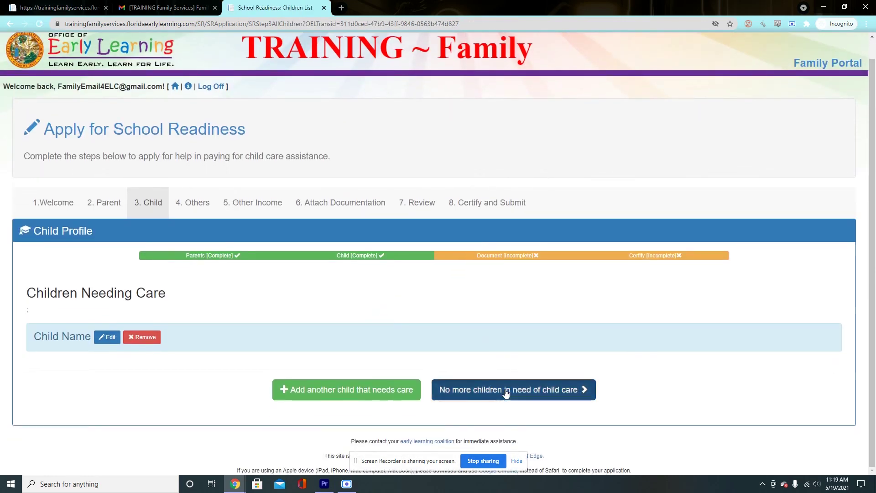
# Declare no more children or household members and continue past Other Income without adding any.
pyautogui.click(506, 391)
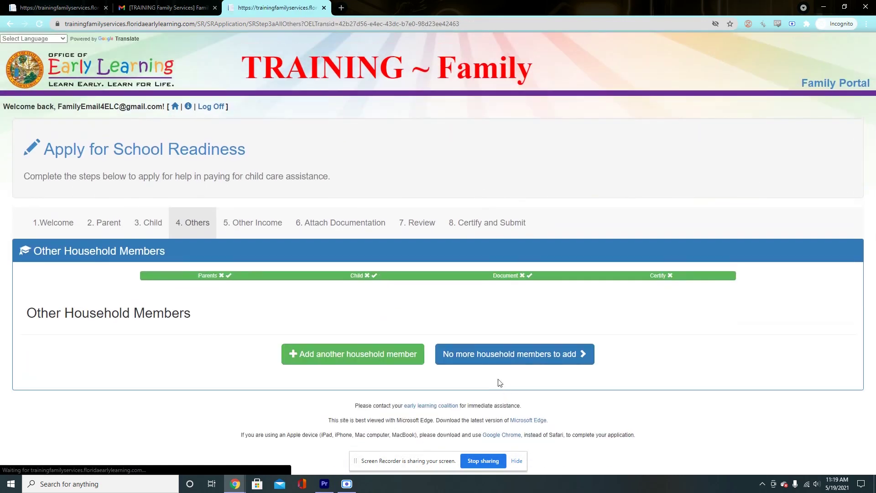
pyautogui.click(478, 357)
pyautogui.scroll(-3, 244, 221)
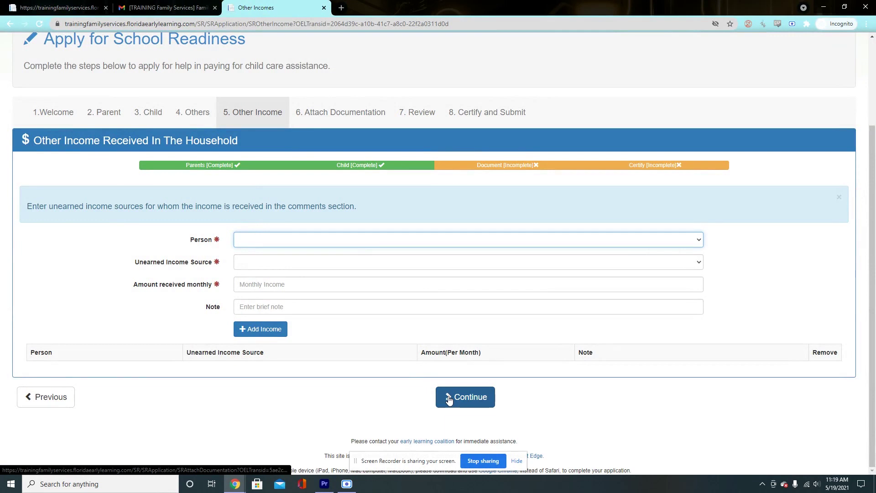
pyautogui.click(449, 400)
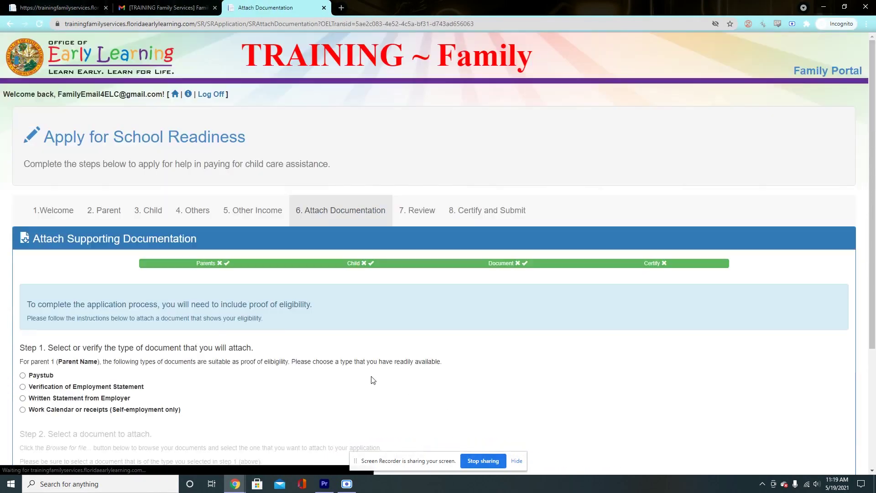
pyautogui.scroll(-2, 74, 257)
# Attach the Paystub1 file as a Paystub proof document and proceed to reviewing the application.
pyautogui.click(22, 250)
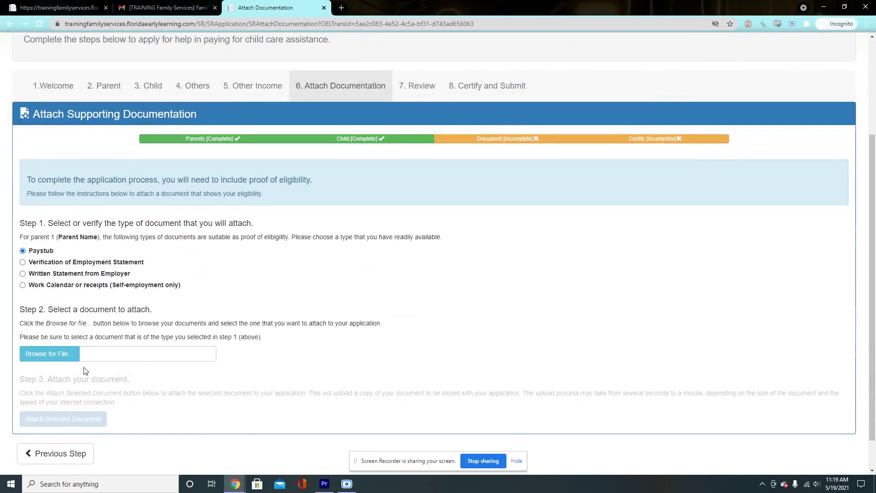
pyautogui.click(49, 353)
pyautogui.click(105, 80)
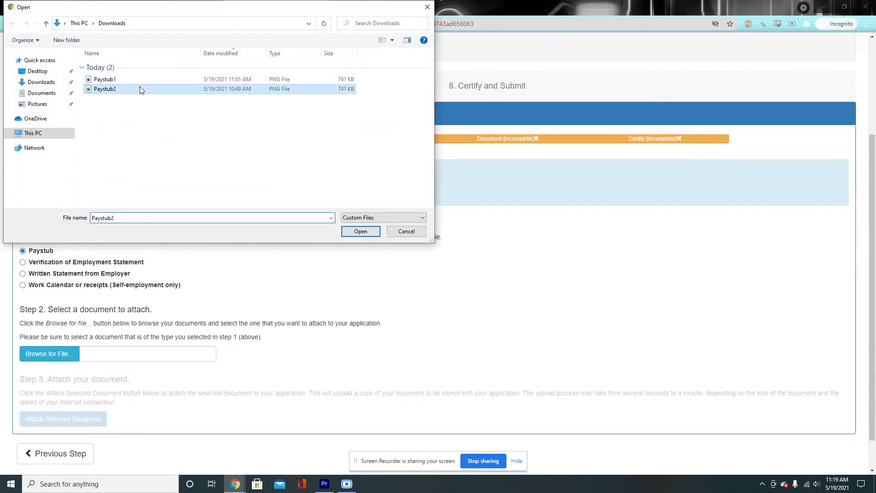
pyautogui.press('Return')
pyautogui.scroll(-1, 81, 379)
pyautogui.click(82, 378)
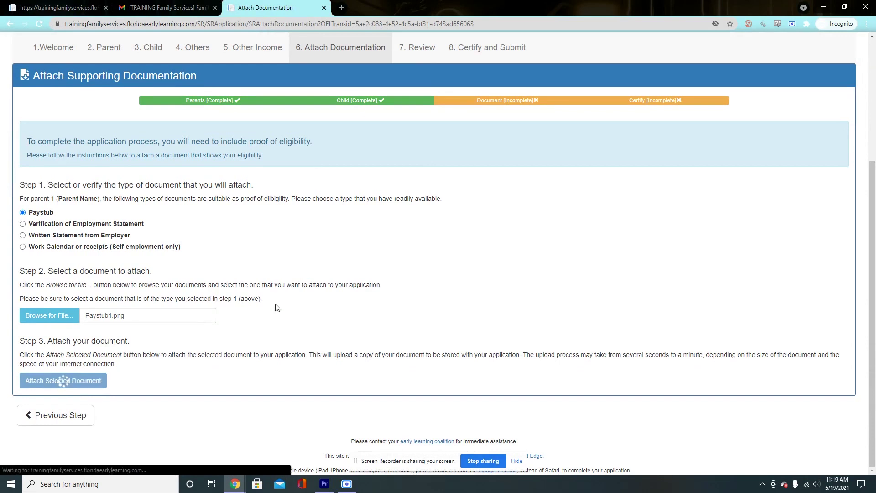
pyautogui.scroll(-1, 276, 305)
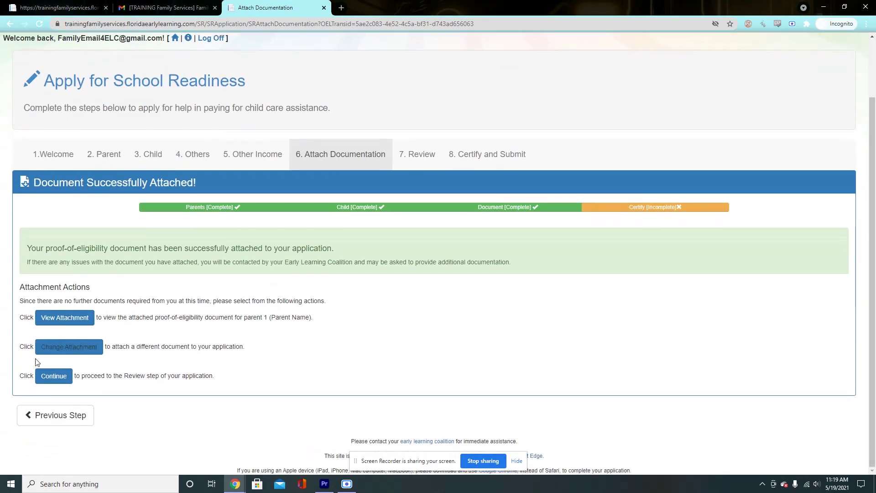
pyautogui.click(51, 375)
pyautogui.scroll(-3, 465, 328)
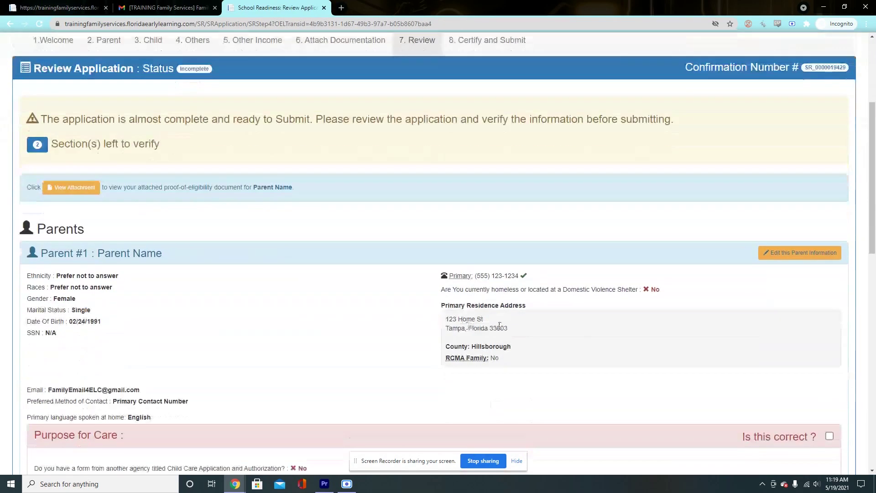
pyautogui.scroll(-2, 694, 325)
# Tick 'Is this correct?' for Purpose for Care and Employer, continue, and certify by electronic signature.
pyautogui.click(830, 299)
pyautogui.scroll(-1, 830, 299)
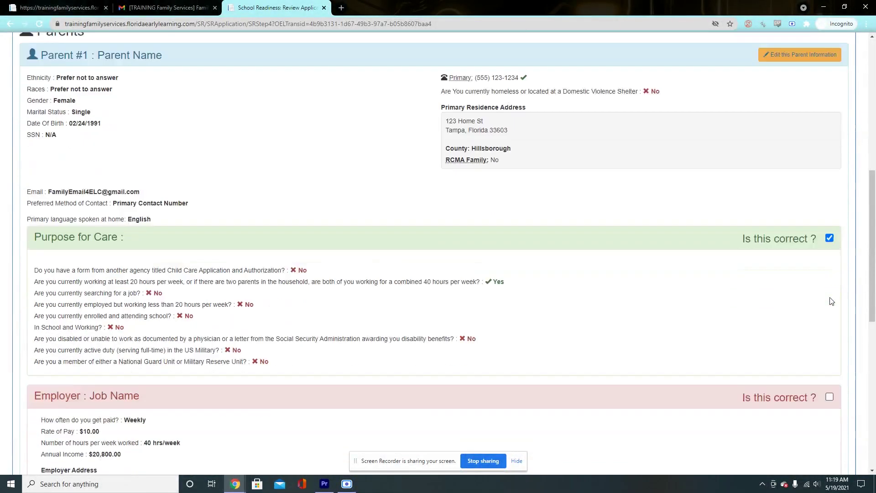
pyautogui.scroll(-1, 829, 308)
pyautogui.click(830, 316)
pyautogui.scroll(-3, 831, 328)
pyautogui.scroll(-2, 831, 328)
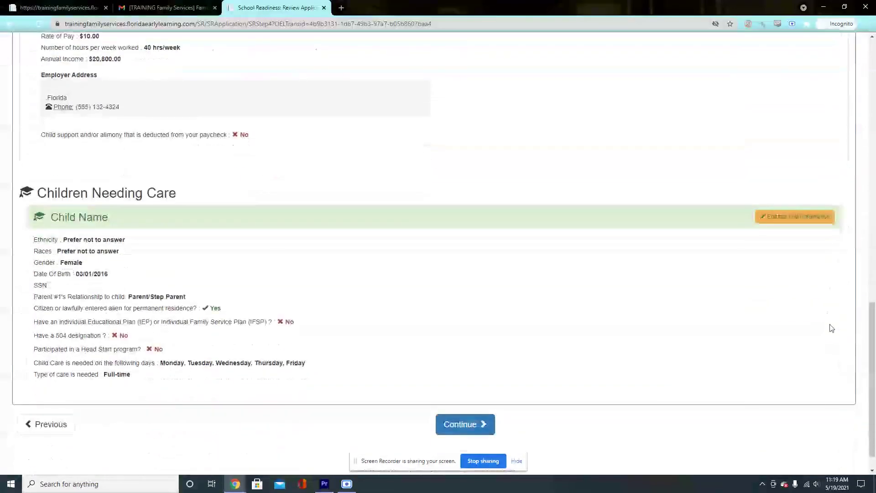
pyautogui.click(455, 396)
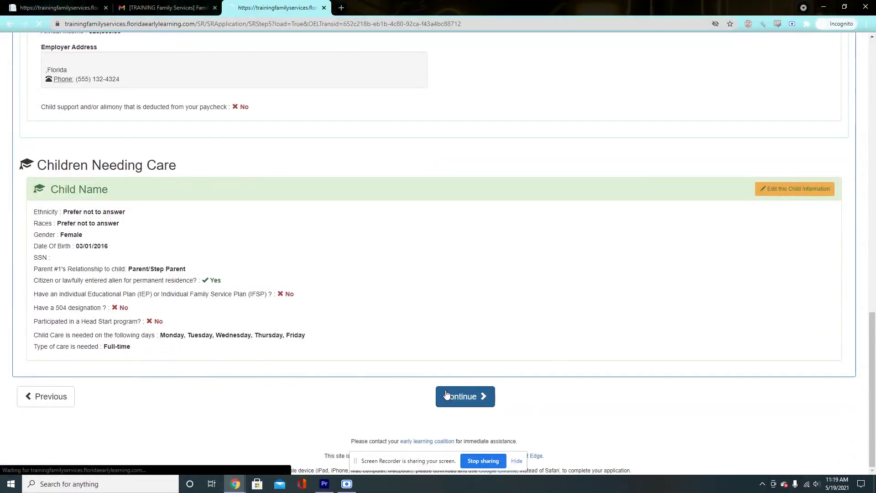
pyautogui.scroll(-2, 316, 291)
pyautogui.click(314, 286)
# Sign electronically with the parent's name and submit the child care assistance application.
pyautogui.click(392, 296)
pyautogui.write('Parent Name')
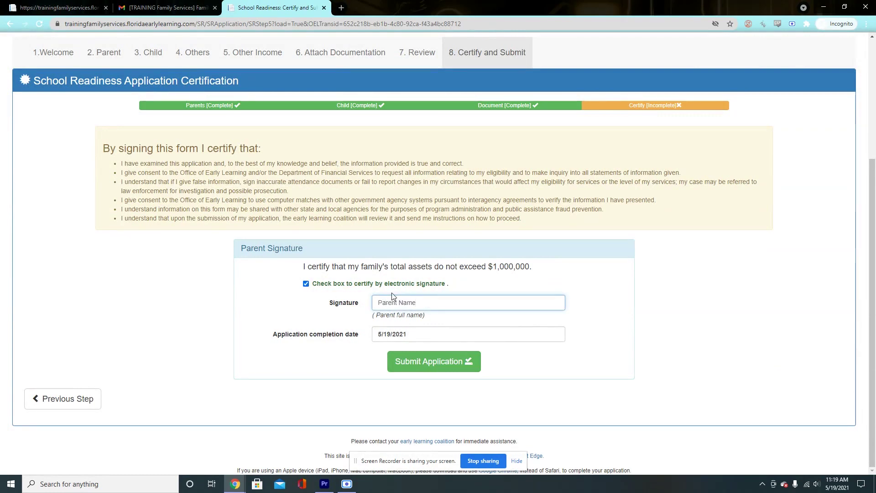
pyautogui.click(470, 363)
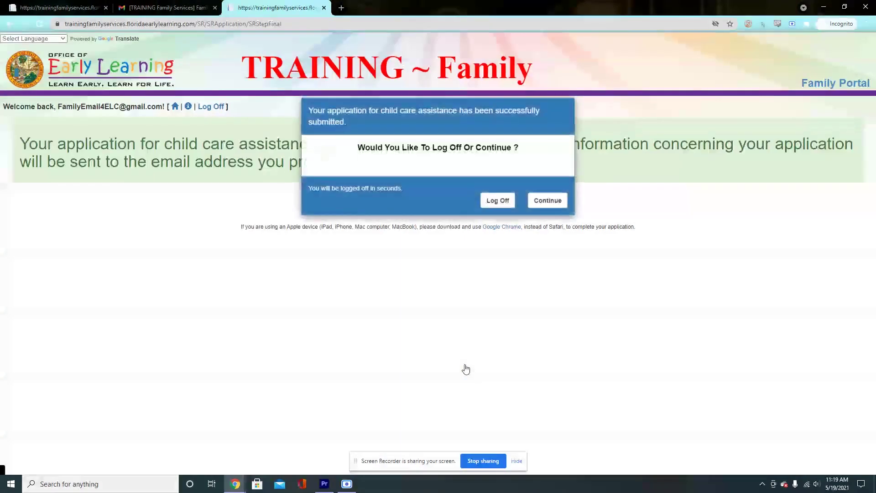